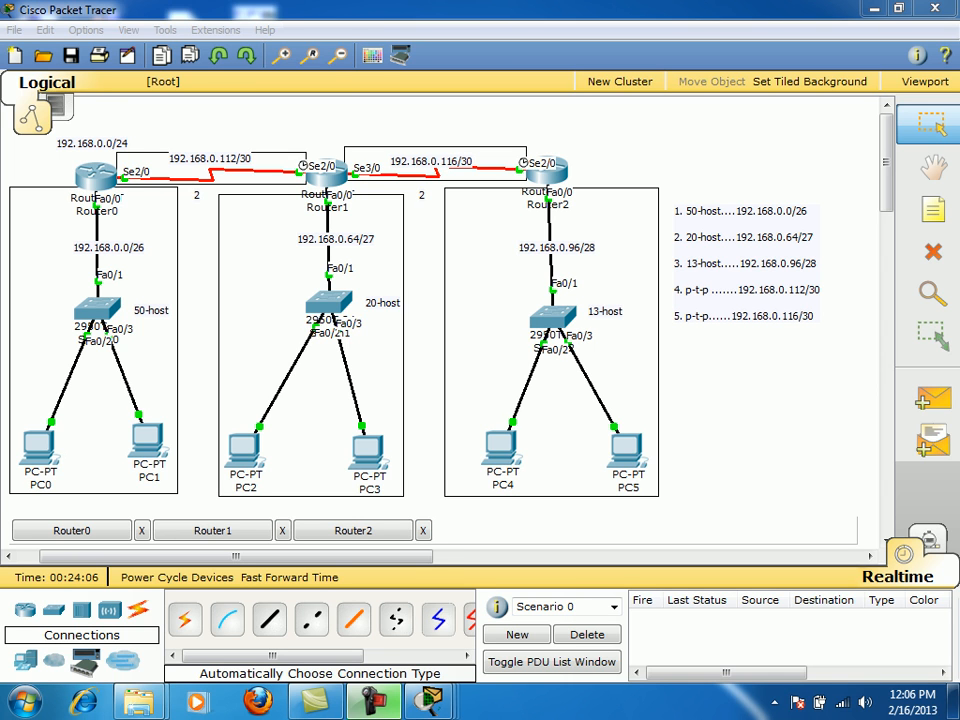
- Open Router0's CLI, skip past the startup output, and enter configure terminal mode
left_click(72, 531)
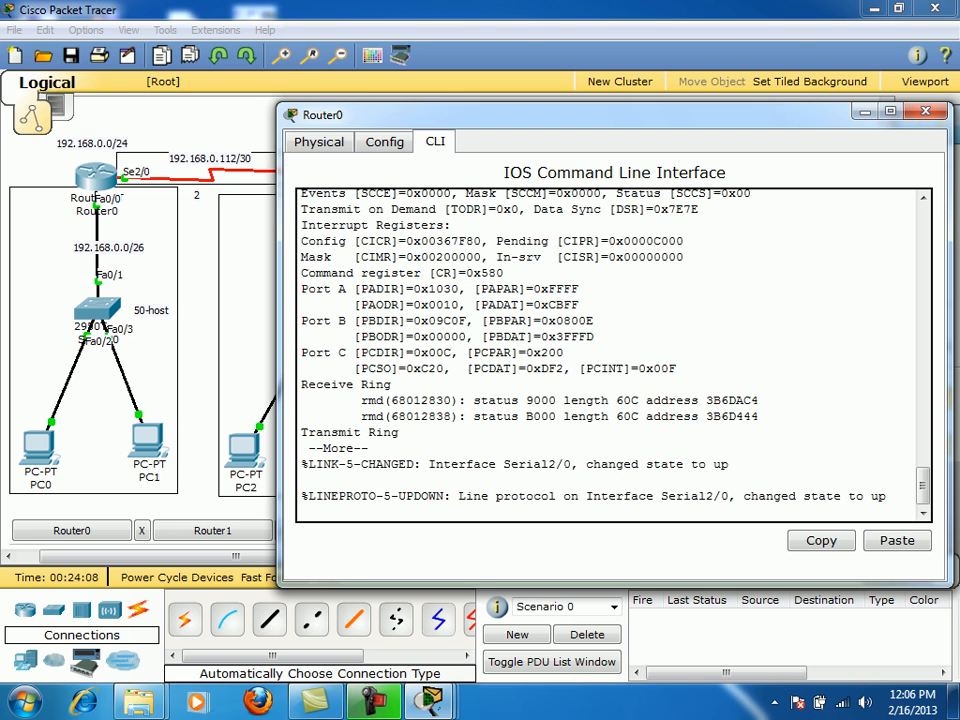
key("Return")
key("Return")
key("Return")
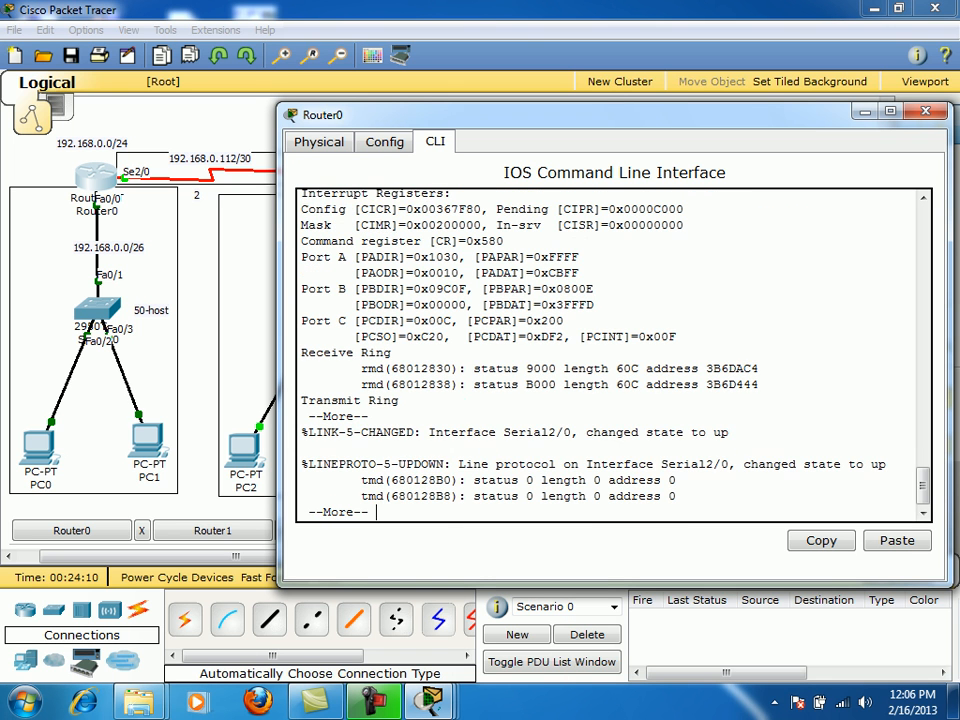
key("Return")
key("Return")
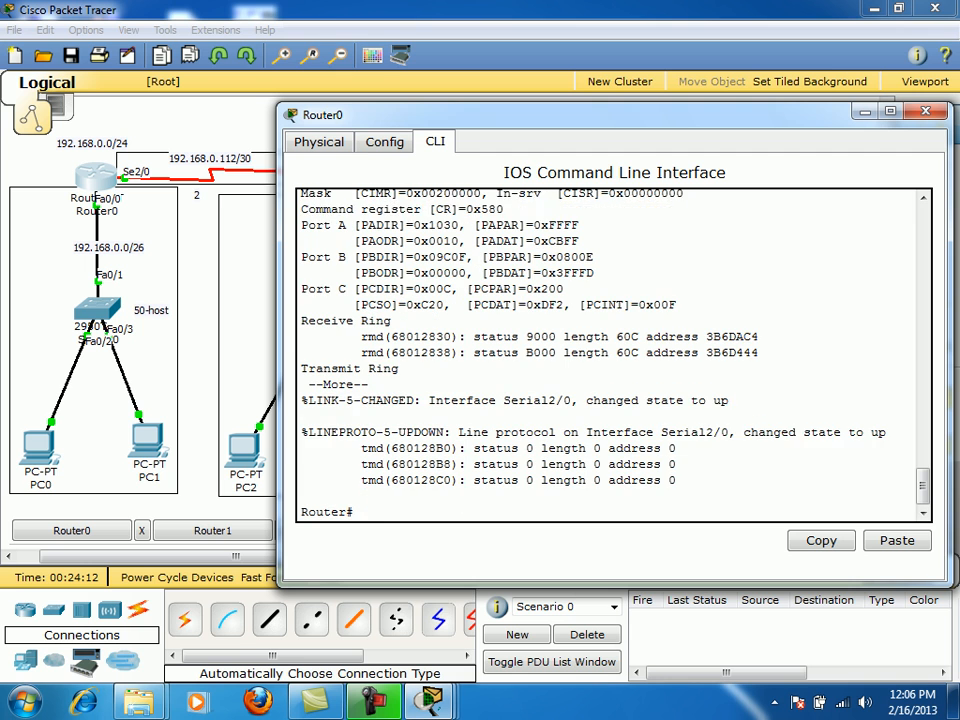
type("configure")
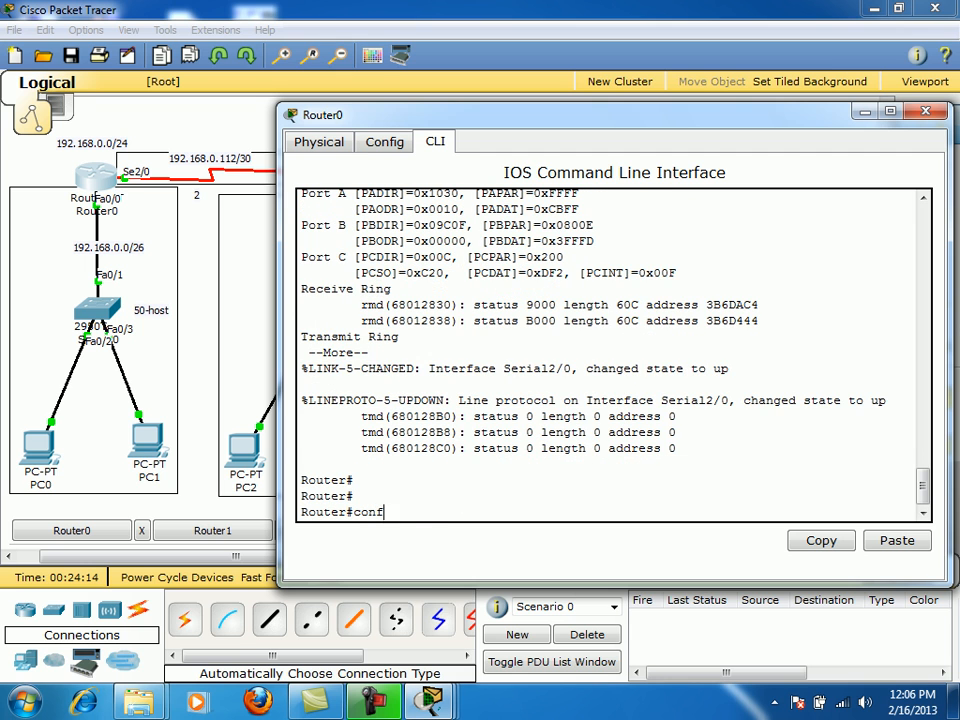
key("Tab")
type("t")
key("Tab")
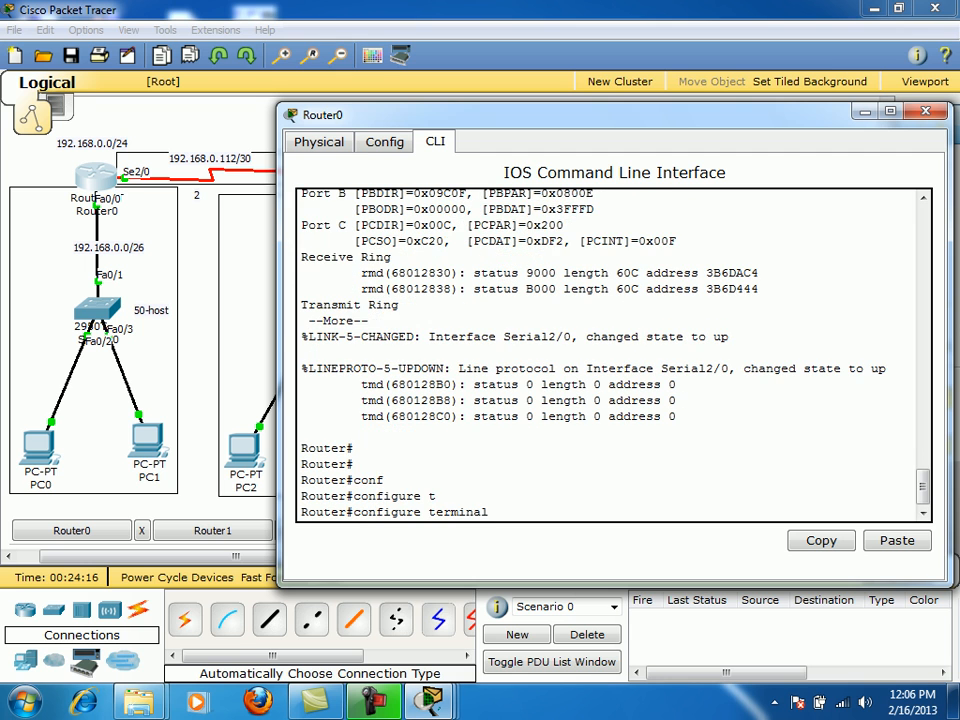
key("Return")
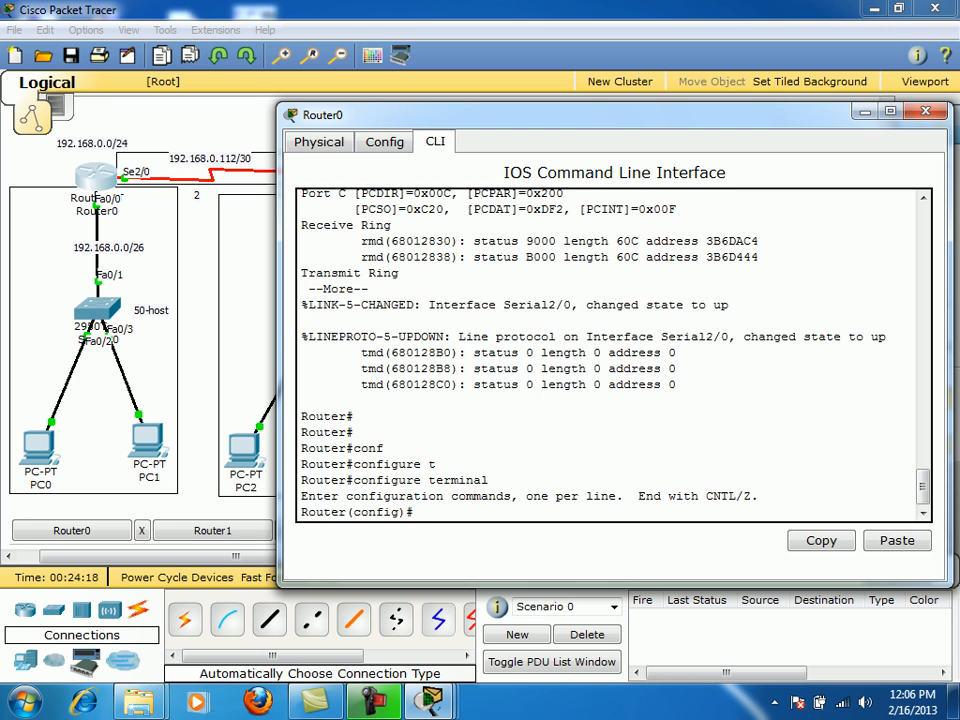
- Set the MOTD banner to 'do not logon' using c as the delimiter
type("b")
key("Tab")
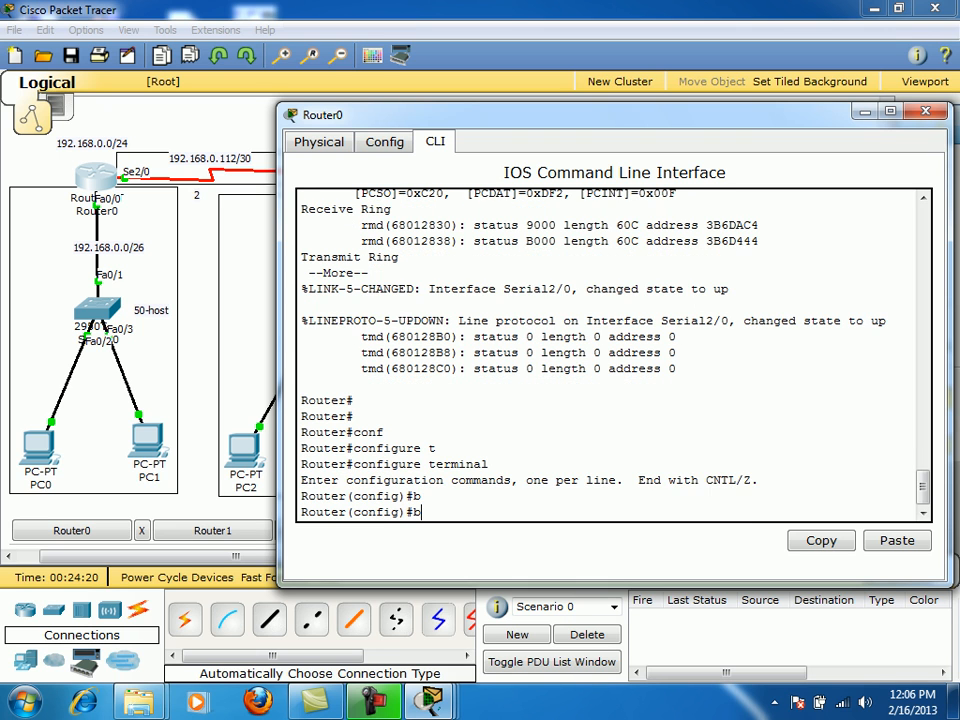
type("a")
key("Tab")
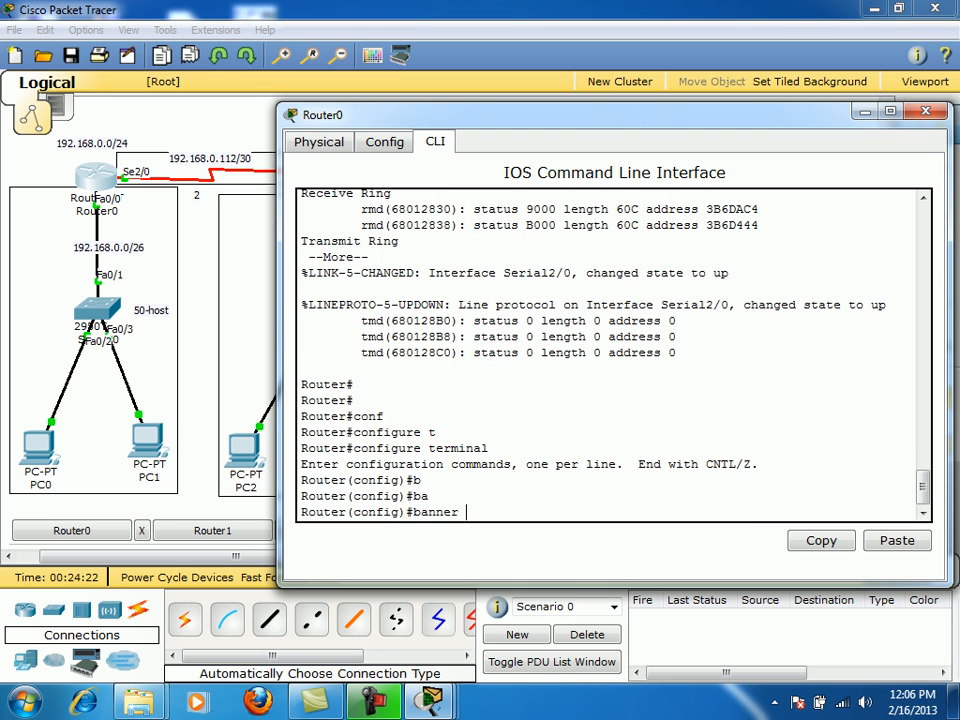
type("?m")
key("Tab")
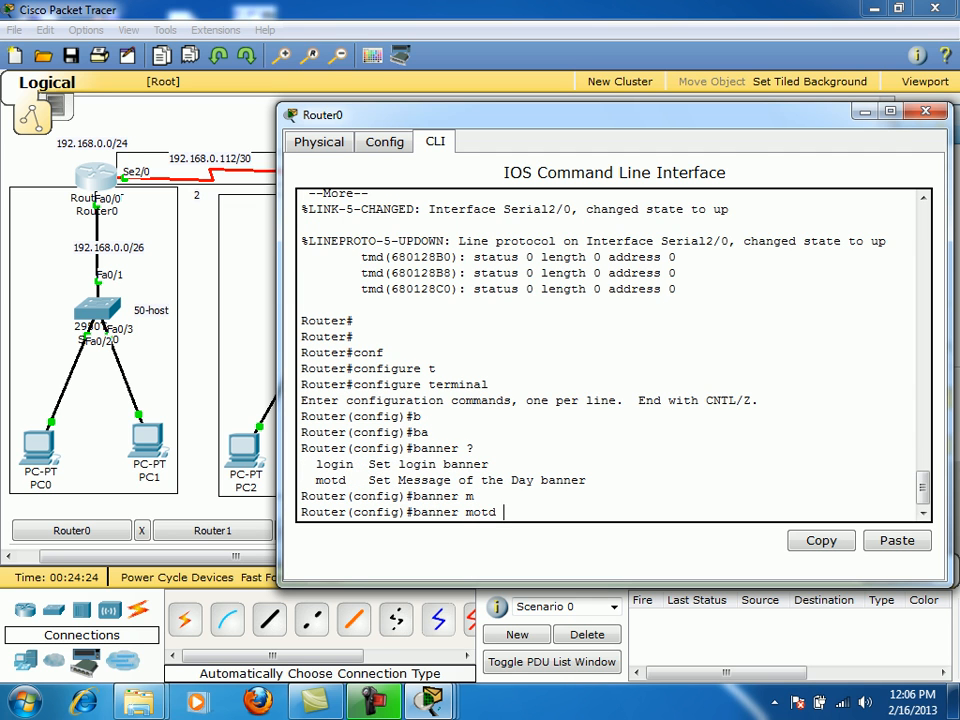
type("?")
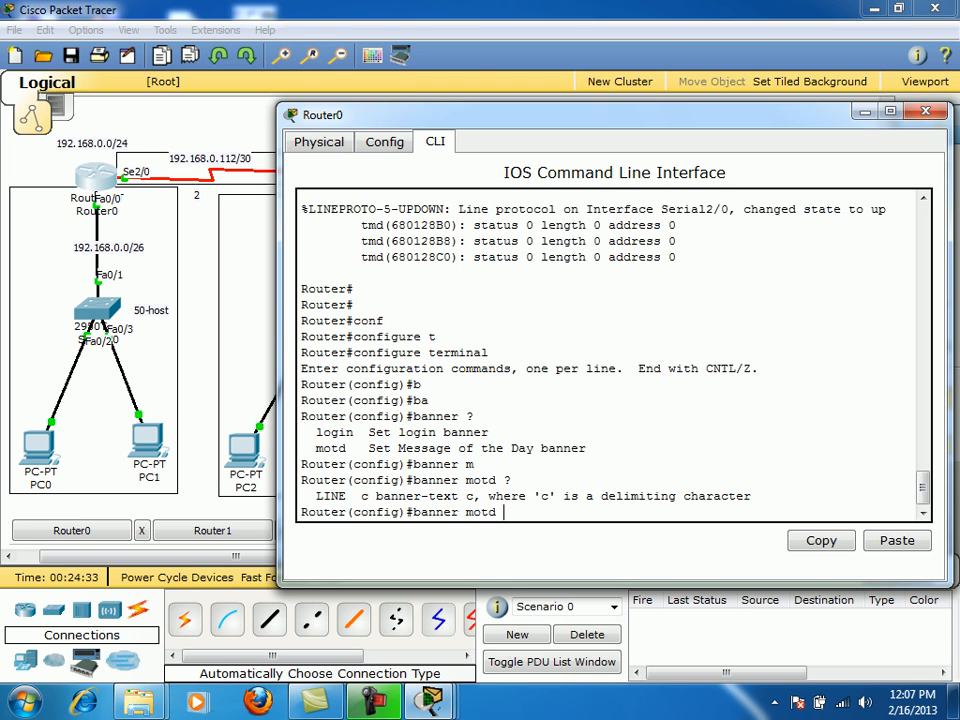
type("do not logon c")
key("Return")
key("Return")
key("Return")
key("Return")
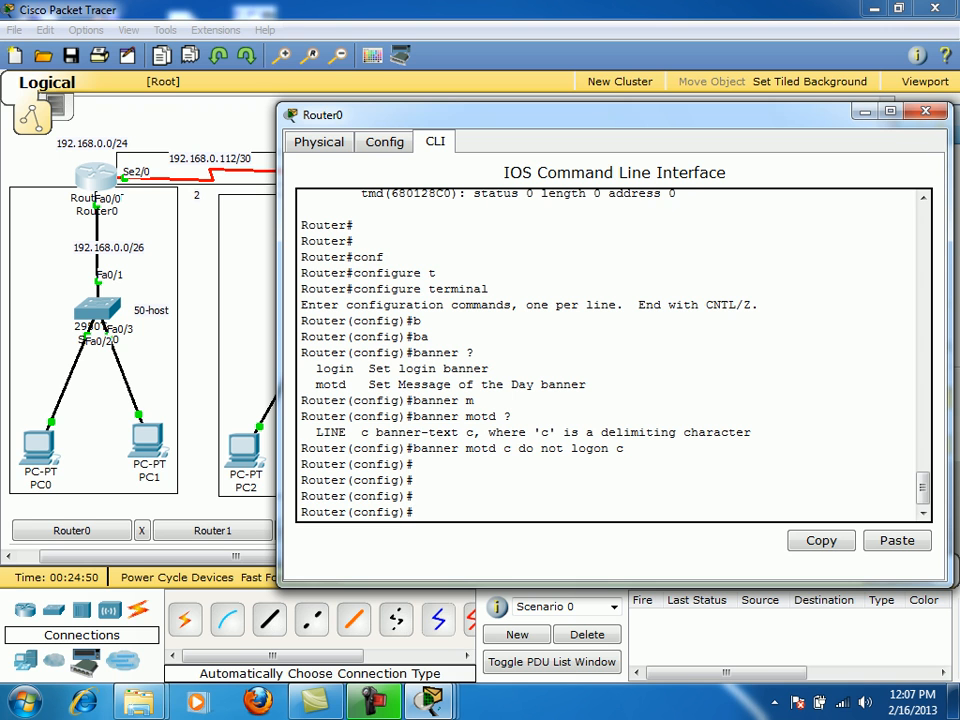
- Enter line console 0 and set its password to the chosen value
type("li")
key("Tab")
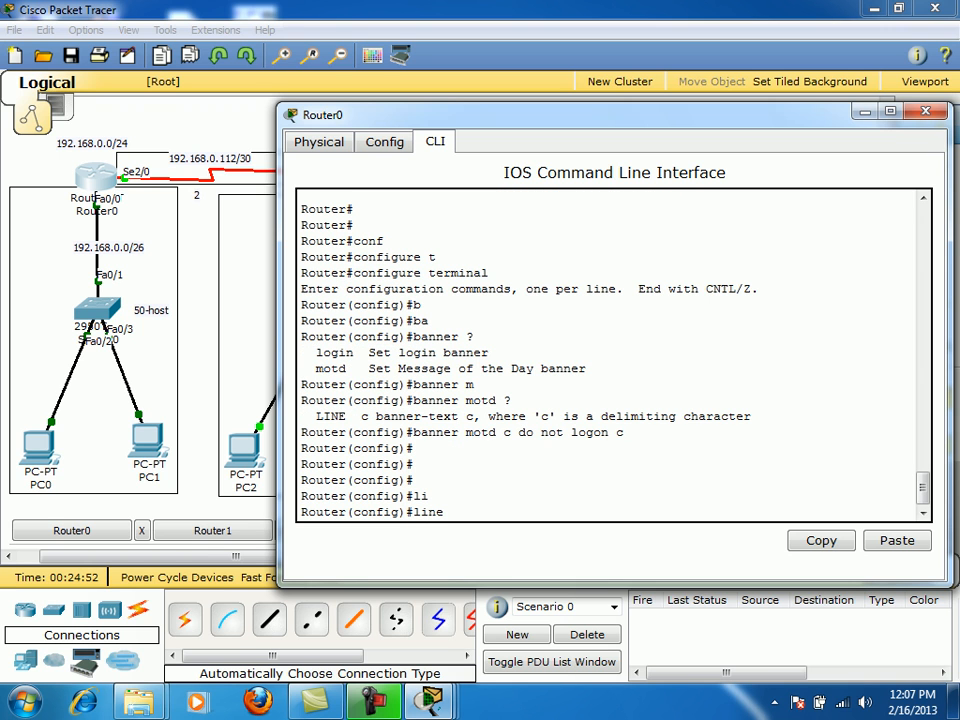
type("c")
key("Tab")
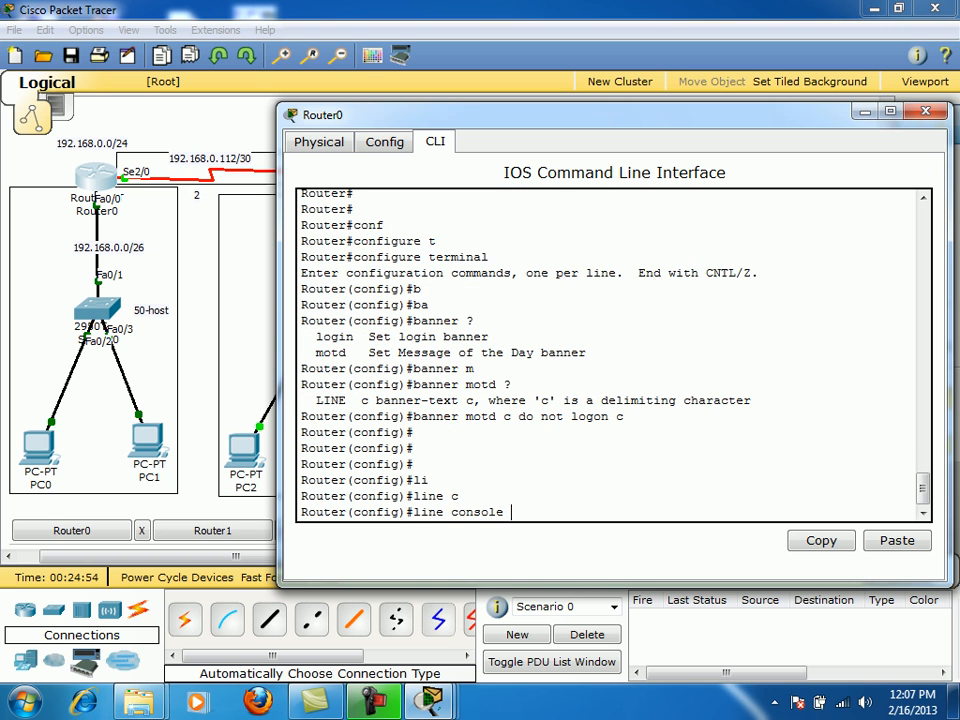
type("?")
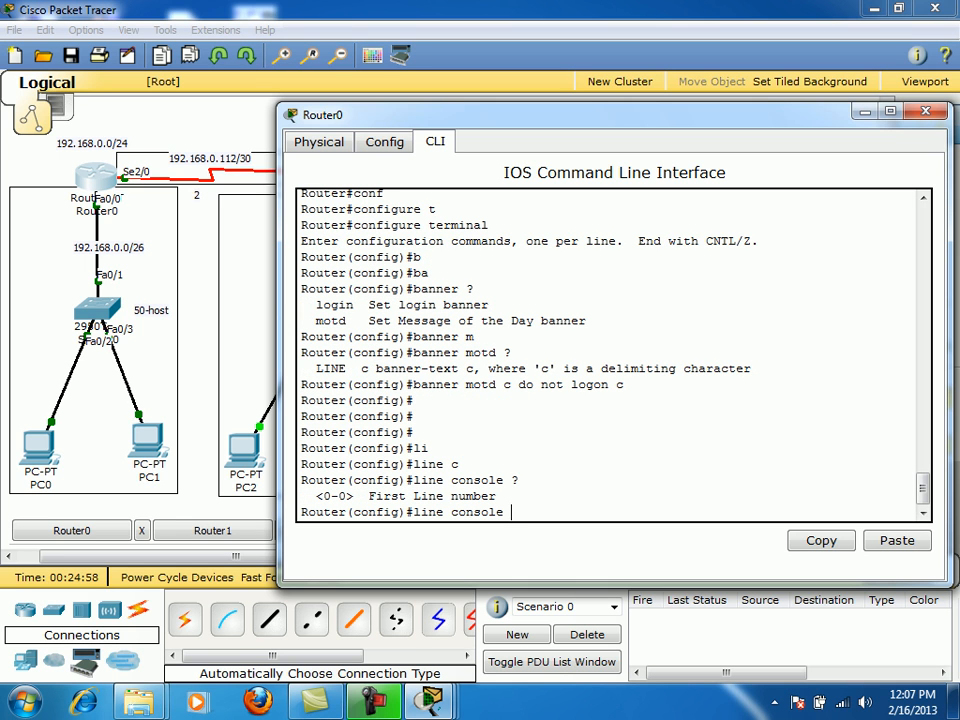
type("0")
key("Return")
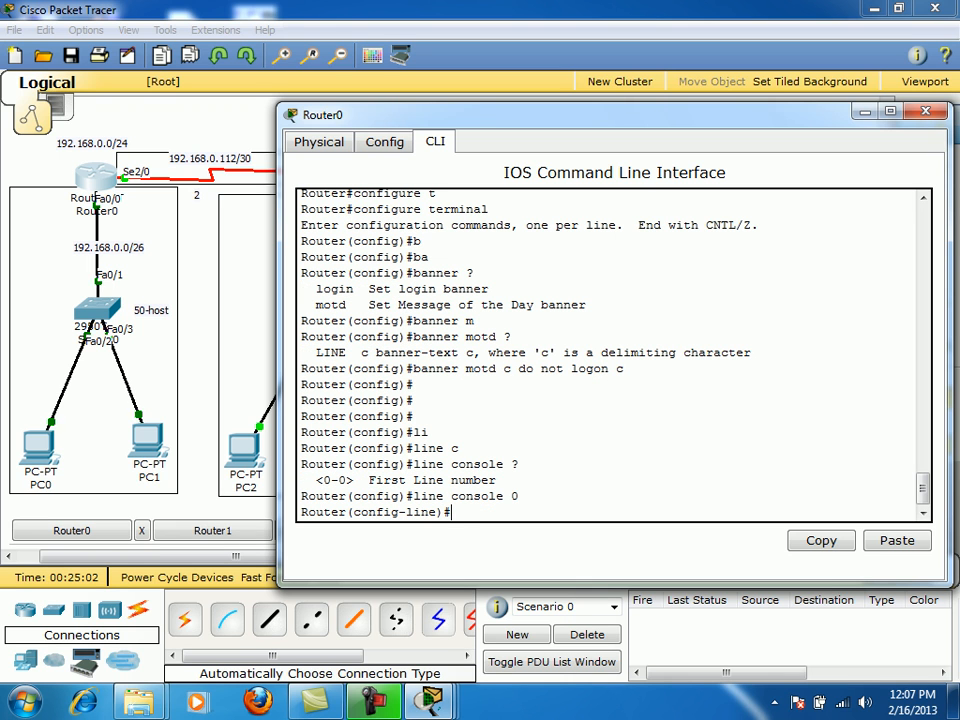
type("pass")
key("Tab")
type("123")
key("Return")
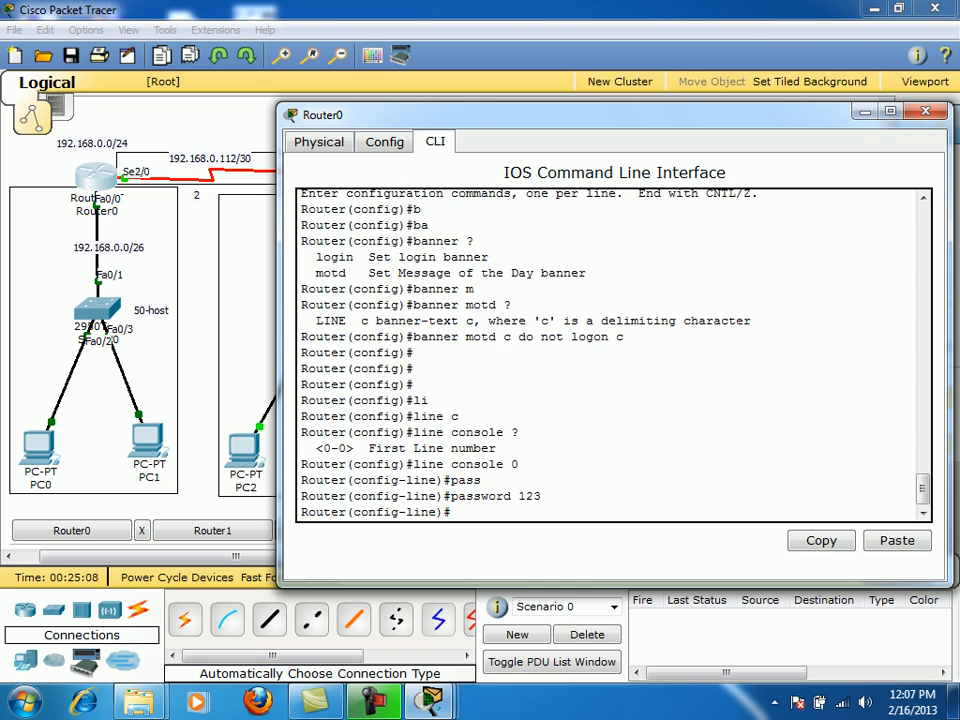
- Require login on the console line and exit back to global configuration
type("login")
key("Tab")
key("Return")
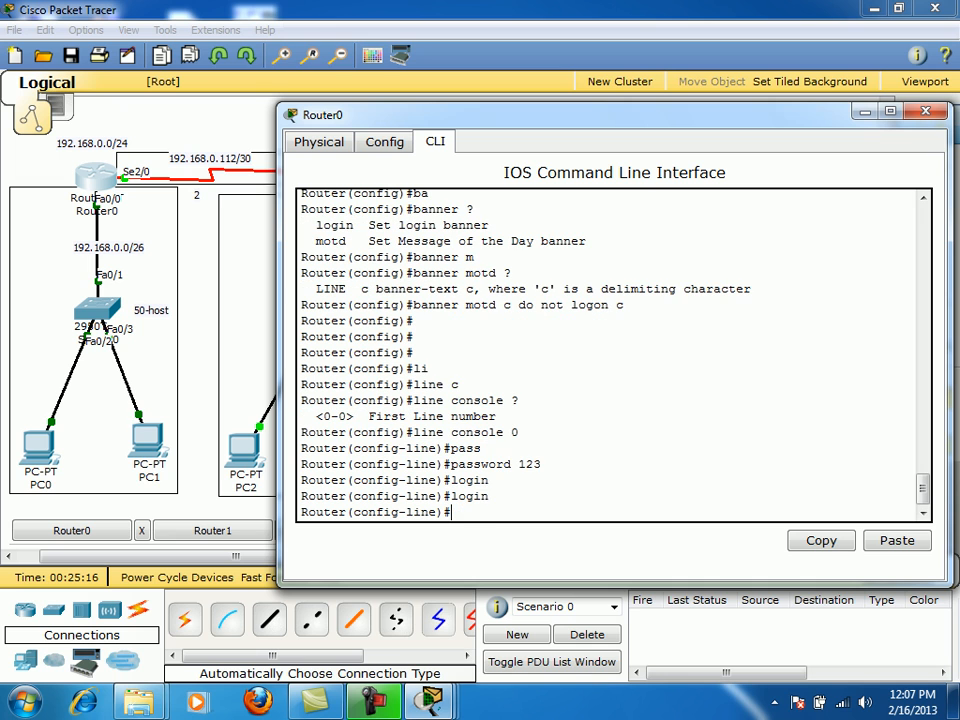
type("exit")
key("Return")
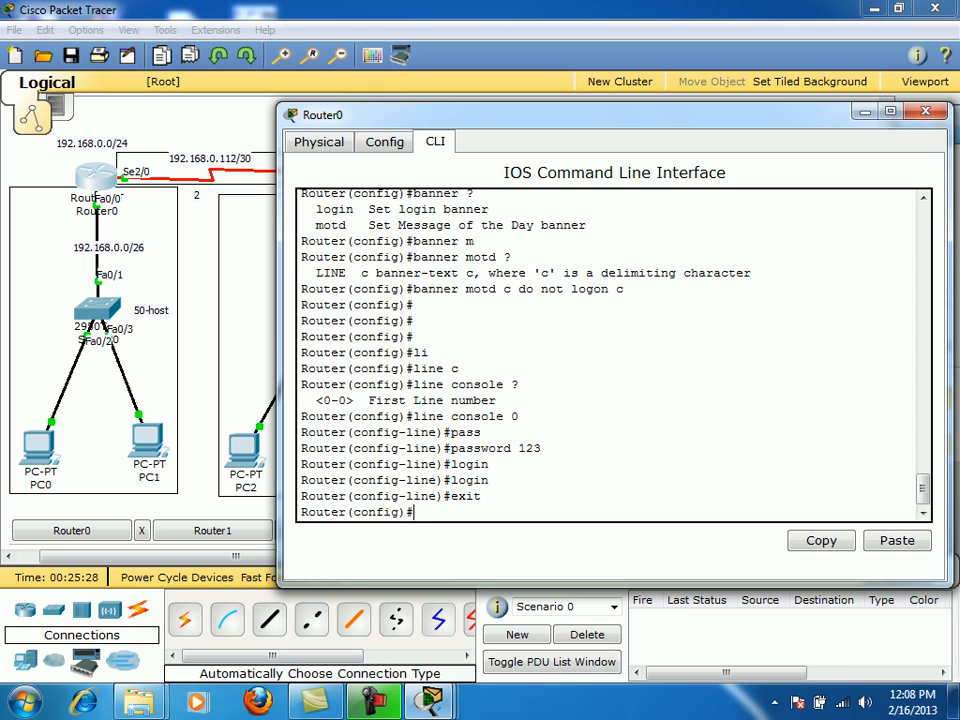
- Start an enable command, trying the password and secret options before erasing back to 'enable'
type("e")
type("n")
key("Tab")
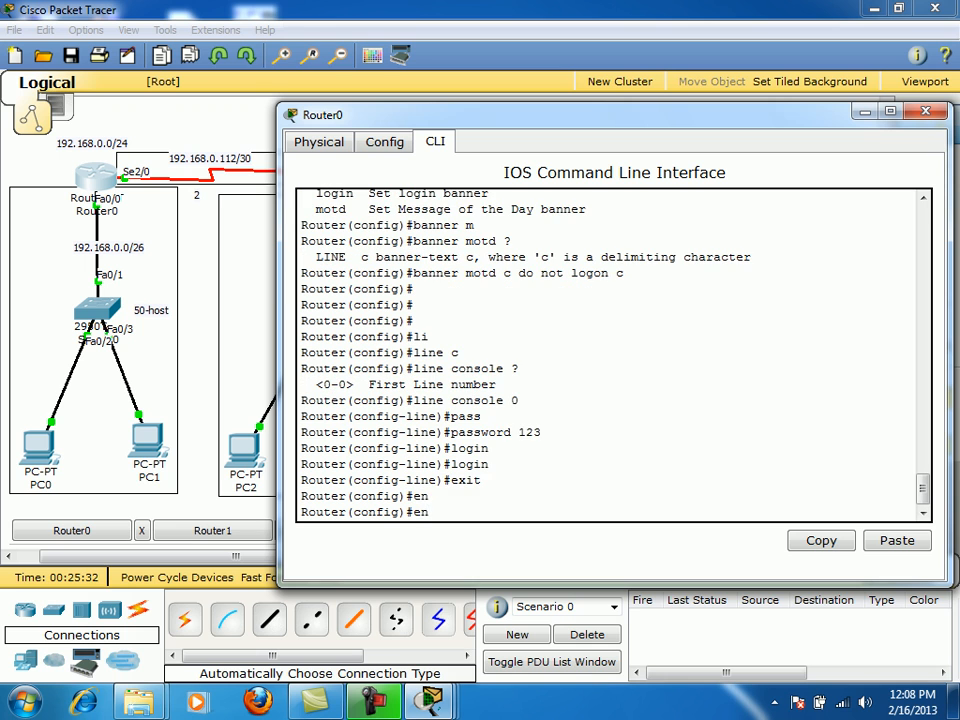
type("a")
key("Tab")
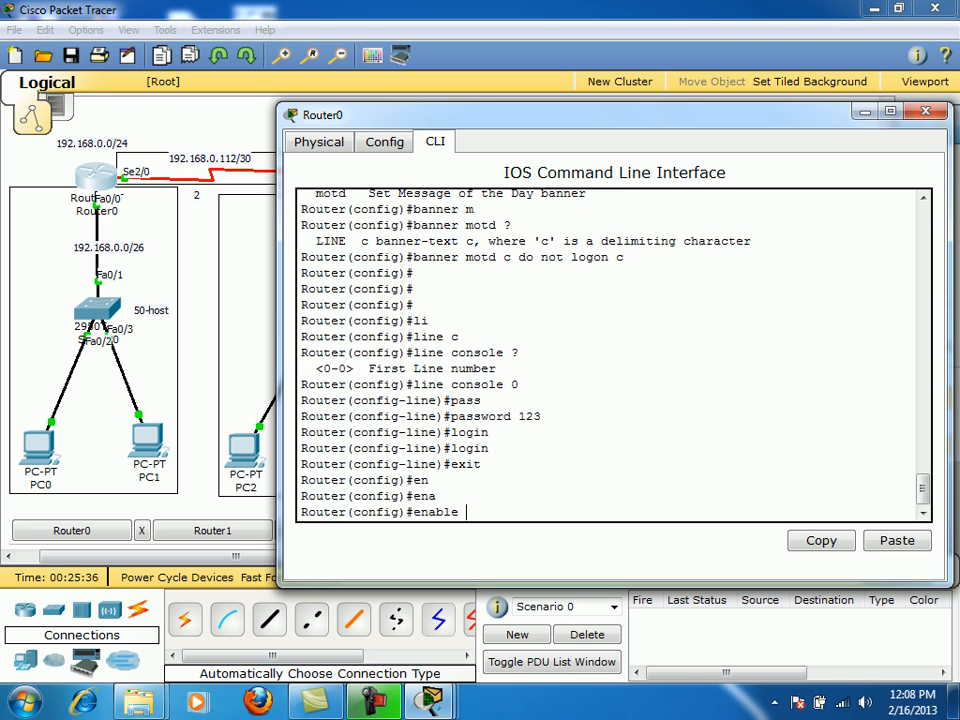
type("p")
type("a")
key("Tab")
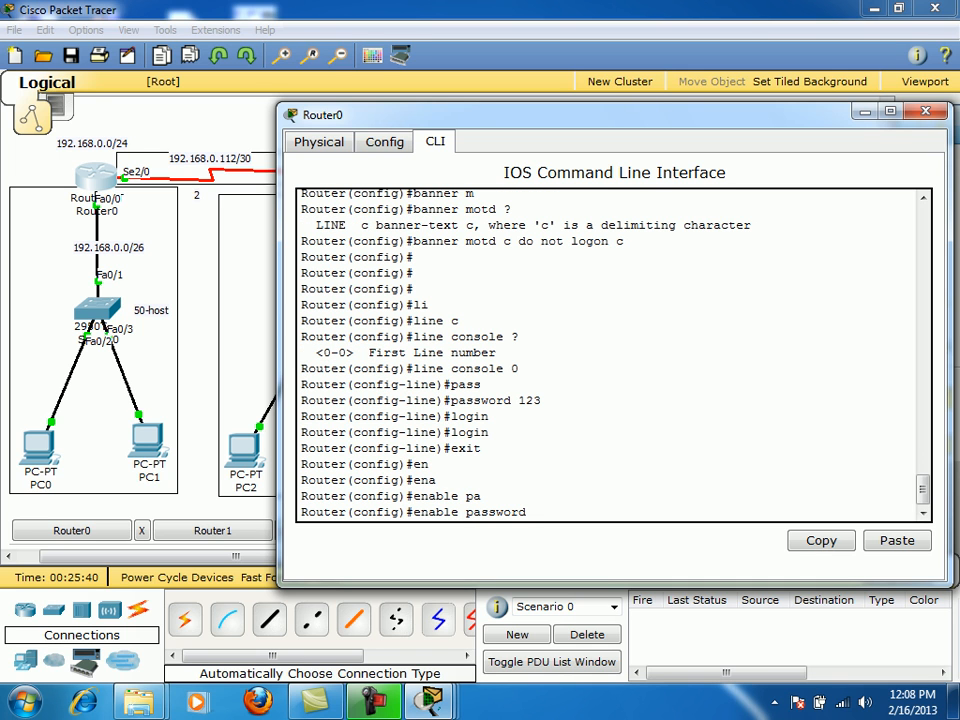
key("BackSpace")
key("BackSpace")
key("BackSpace")
key("BackSpace")
key("BackSpace")
key("BackSpace")
key("BackSpace")
key("BackSpace")
key("BackSpace")
type("se")
key("Tab")
key("BackSpace")
key("BackSpace")
key("BackSpace")
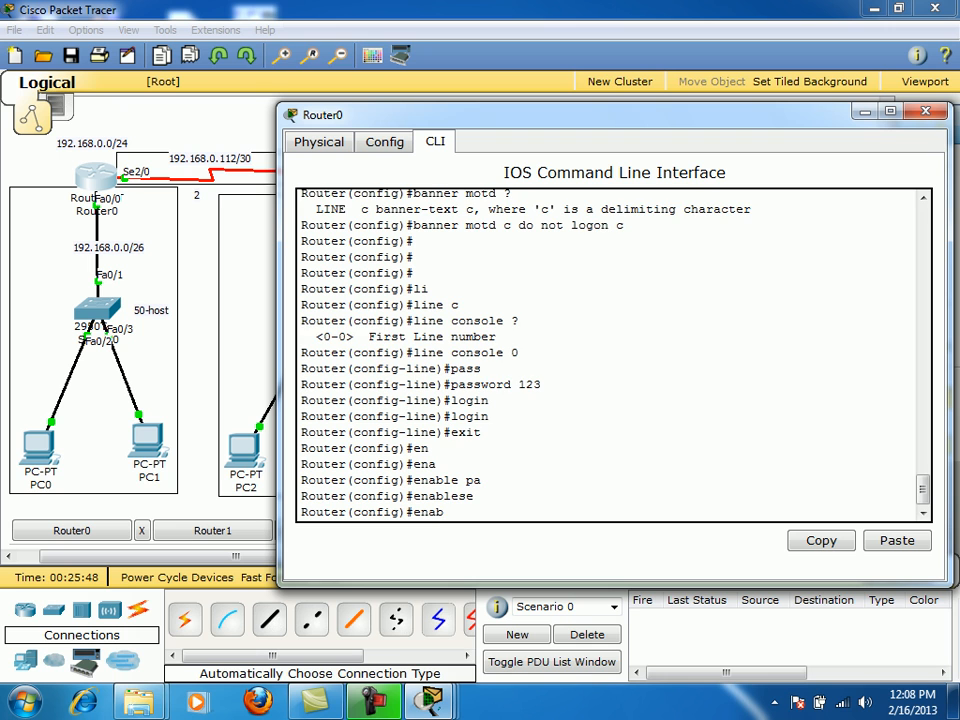
- Apply 'enable secret' with the chosen password, then erase a stray partial command
key("Tab")
type("s")
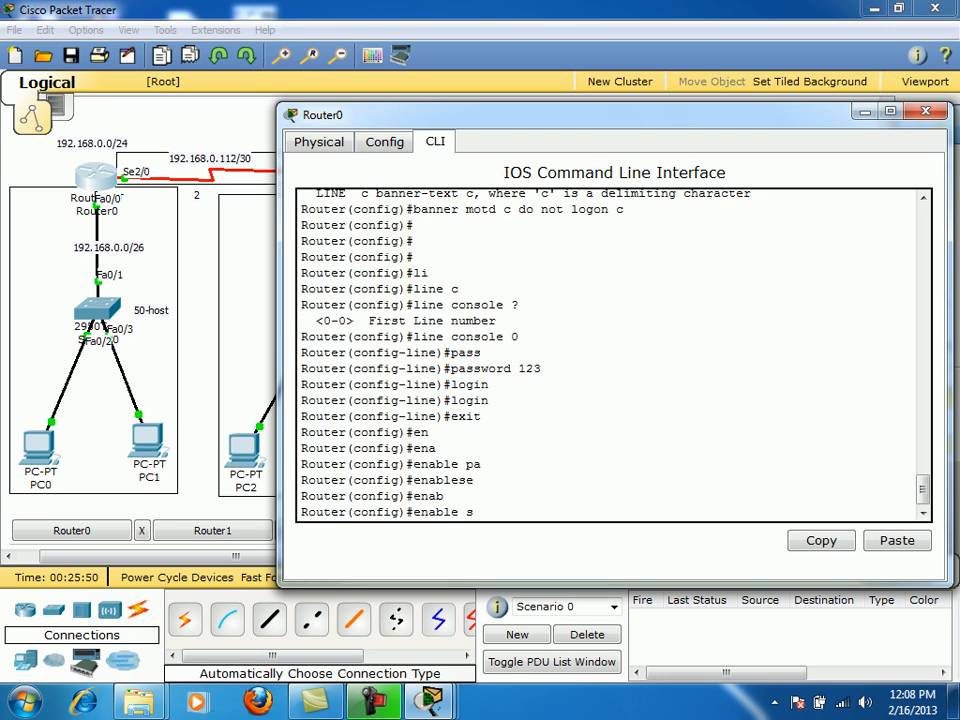
key("Tab")
type("123")
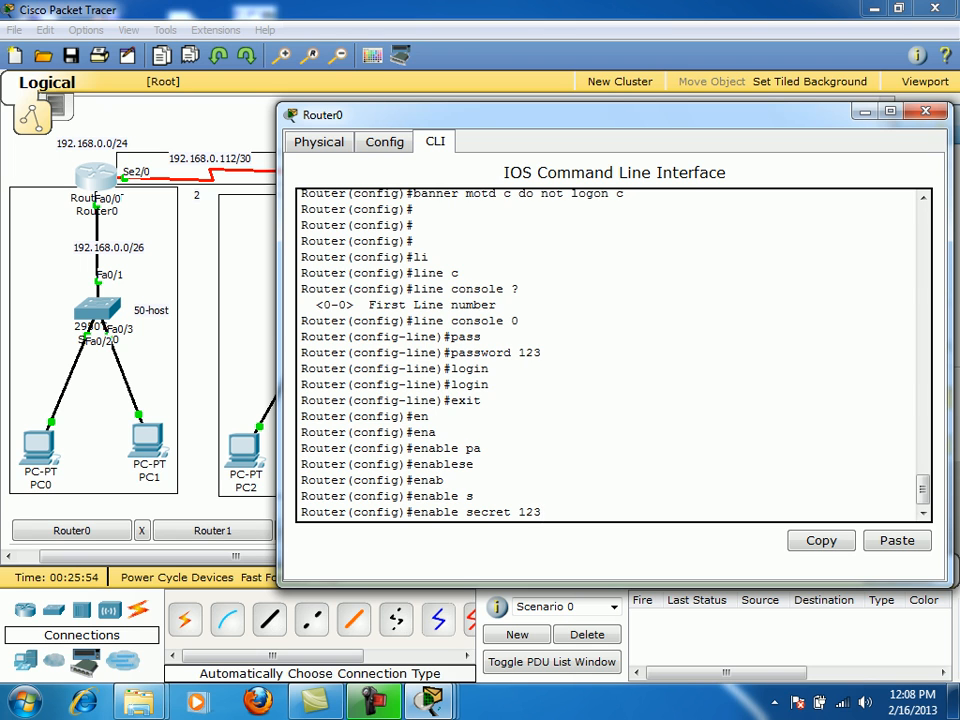
key("Return")
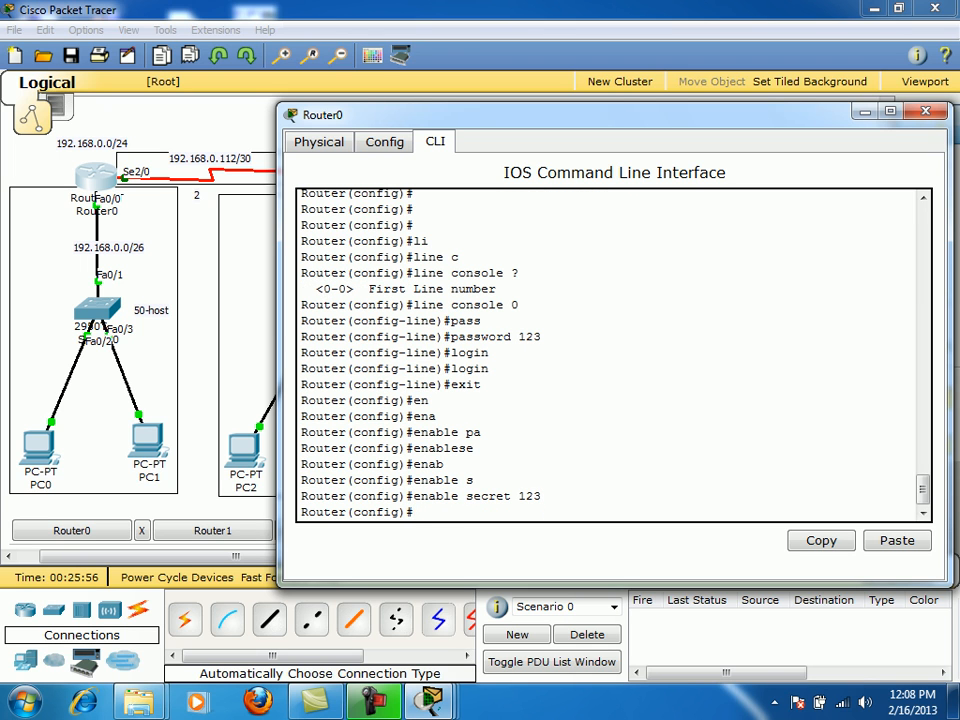
type("pa")
key("BackSpace")
key("BackSpace")
- Enter configuration for vty lines 0 15
type("li")
key("Tab")
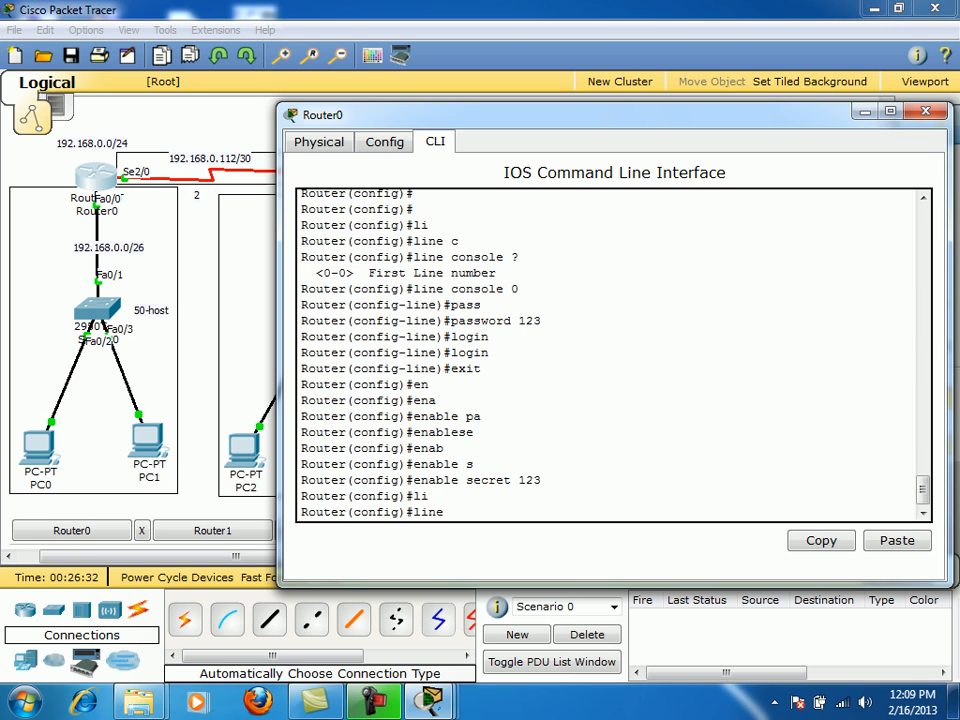
type("vt")
key("Tab")
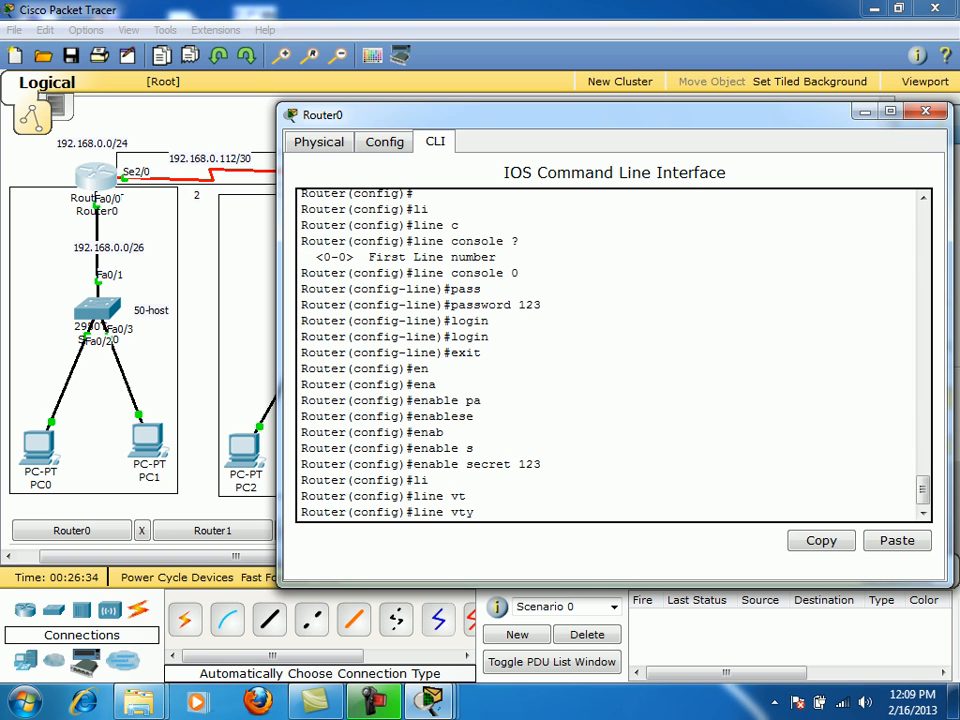
type("?")
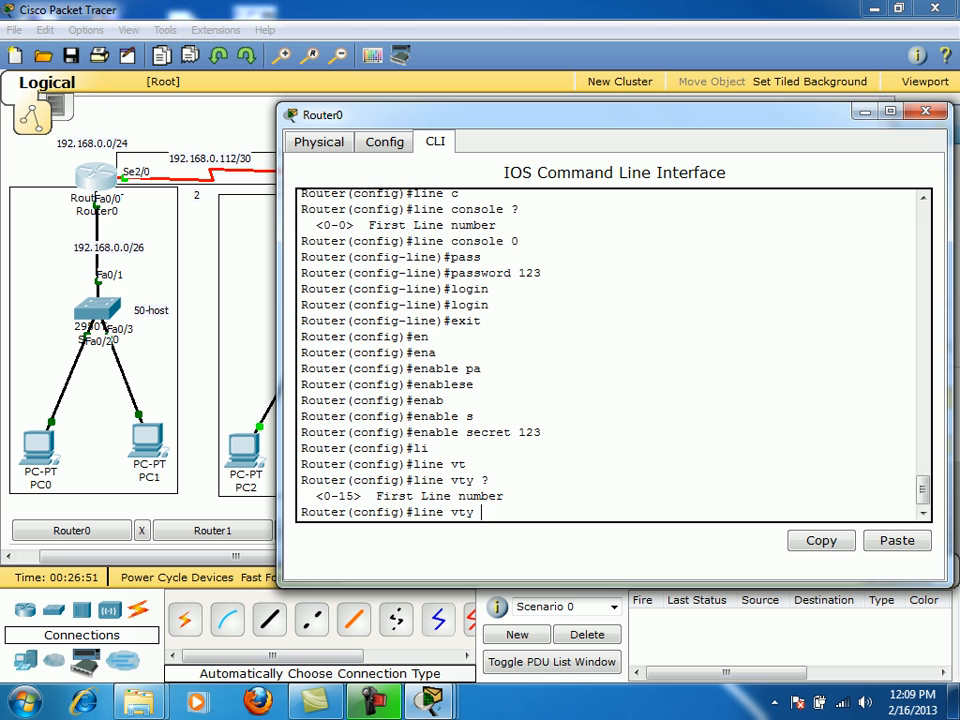
type("0 15")
key("Return")
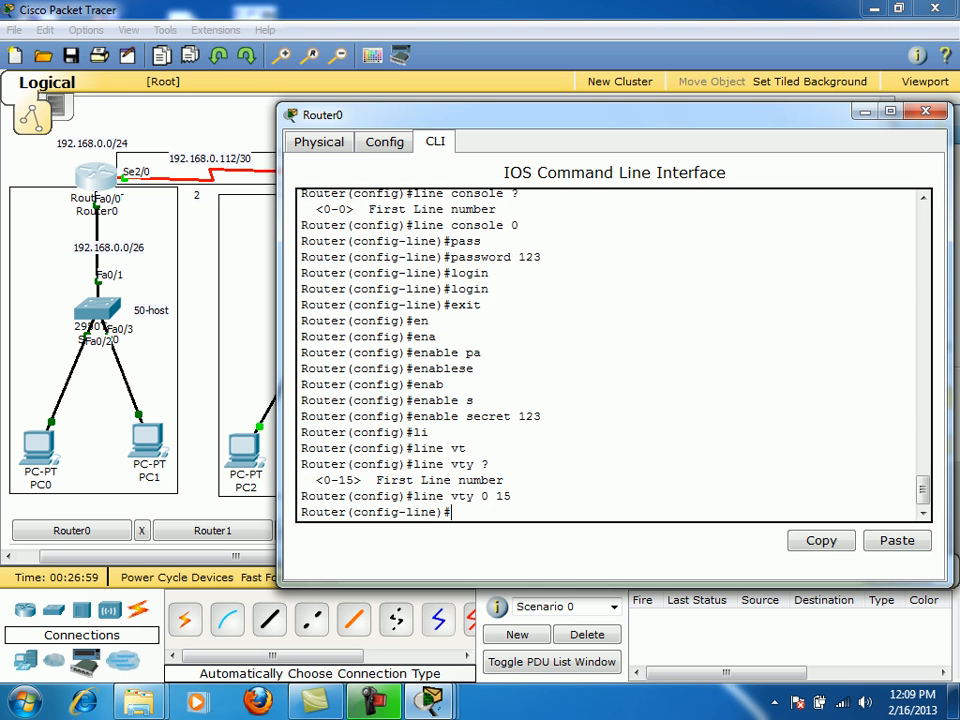
- Give the vty lines the chosen password and require login on them
type("pass")
key("Tab")
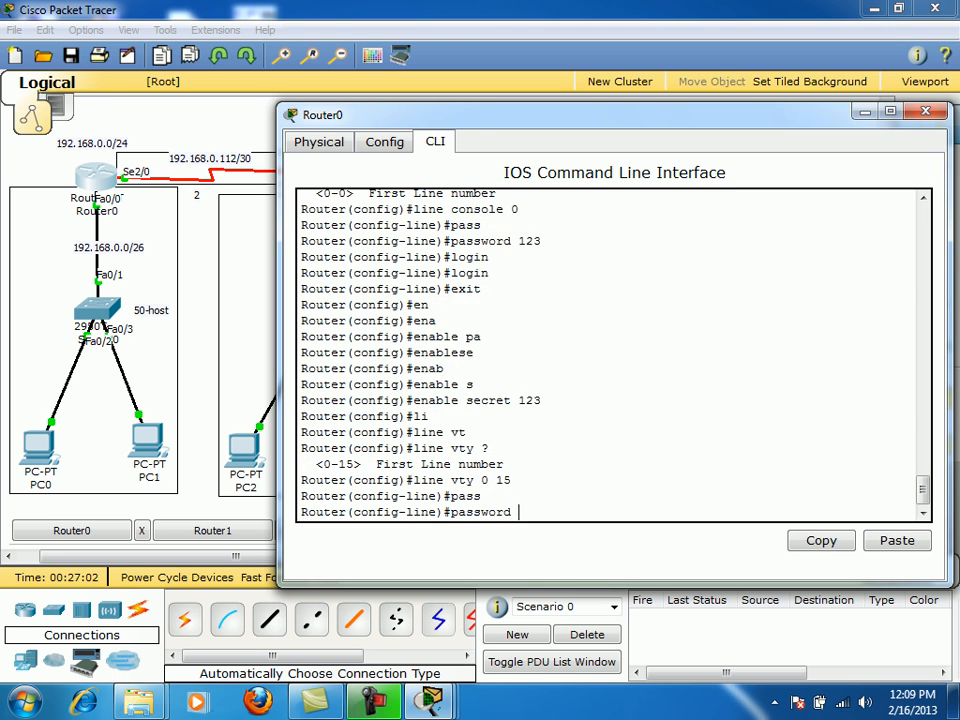
type("456")
key("Return")
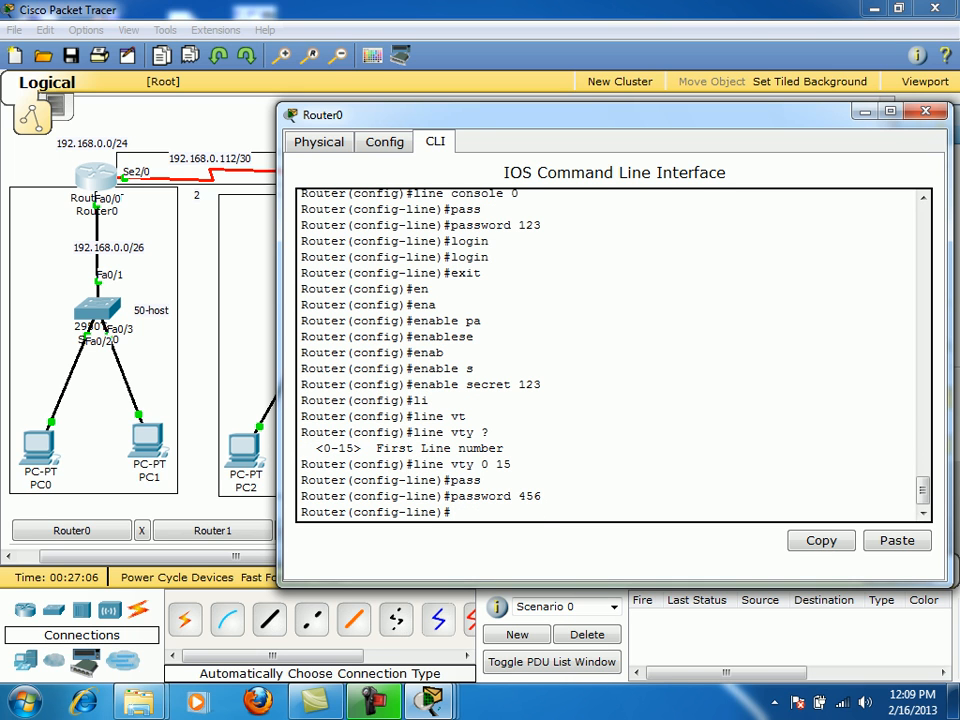
type("lo")
type("g")
key("Tab")
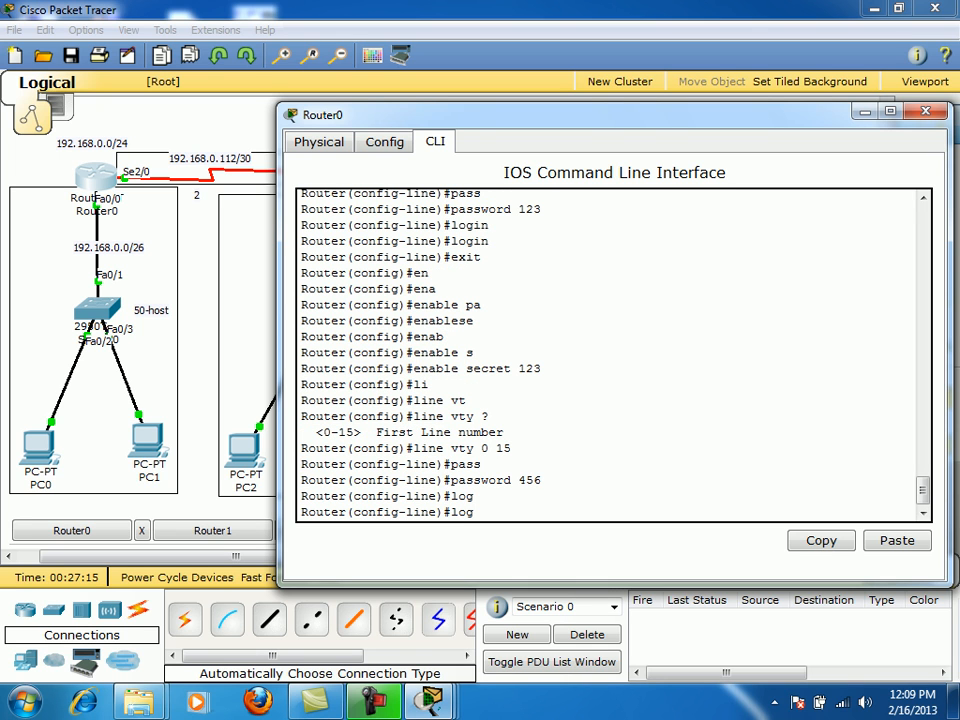
type("in")
key("Tab")
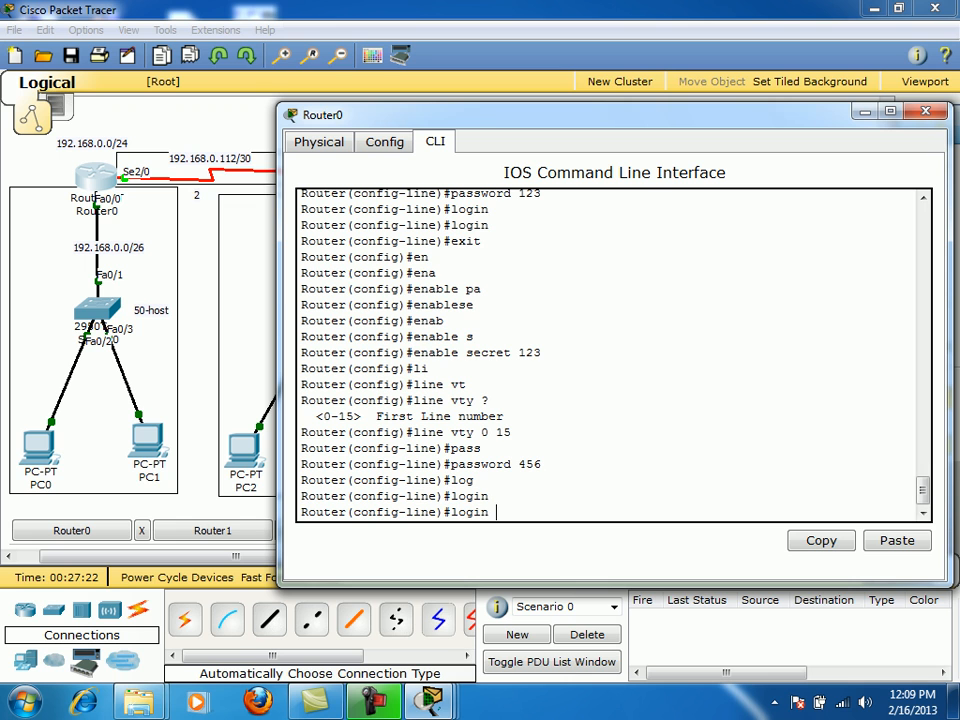
key("Return")
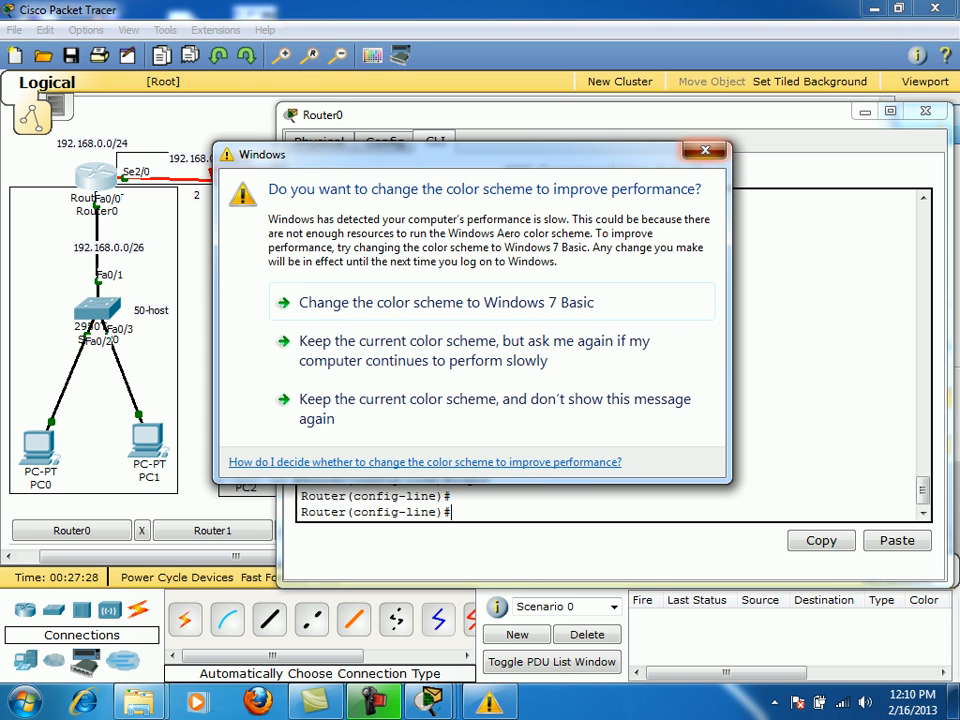
- Dismiss the Windows colour-scheme prompt, leave config mode with Ctrl+Z, and exit the console session
left_click(705, 150)
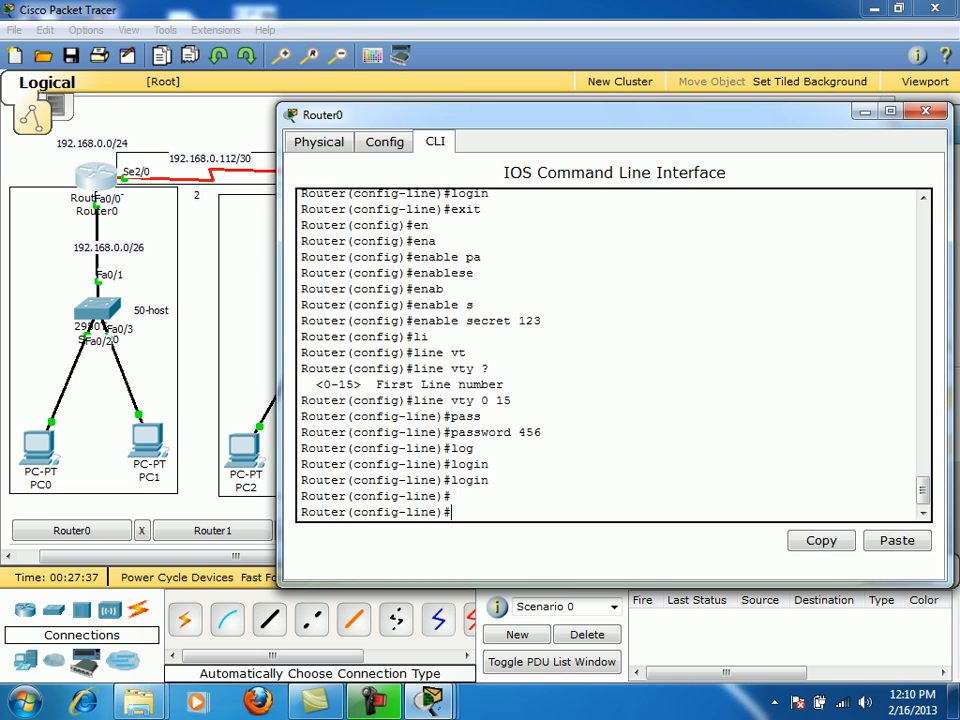
key("ctrl+z")
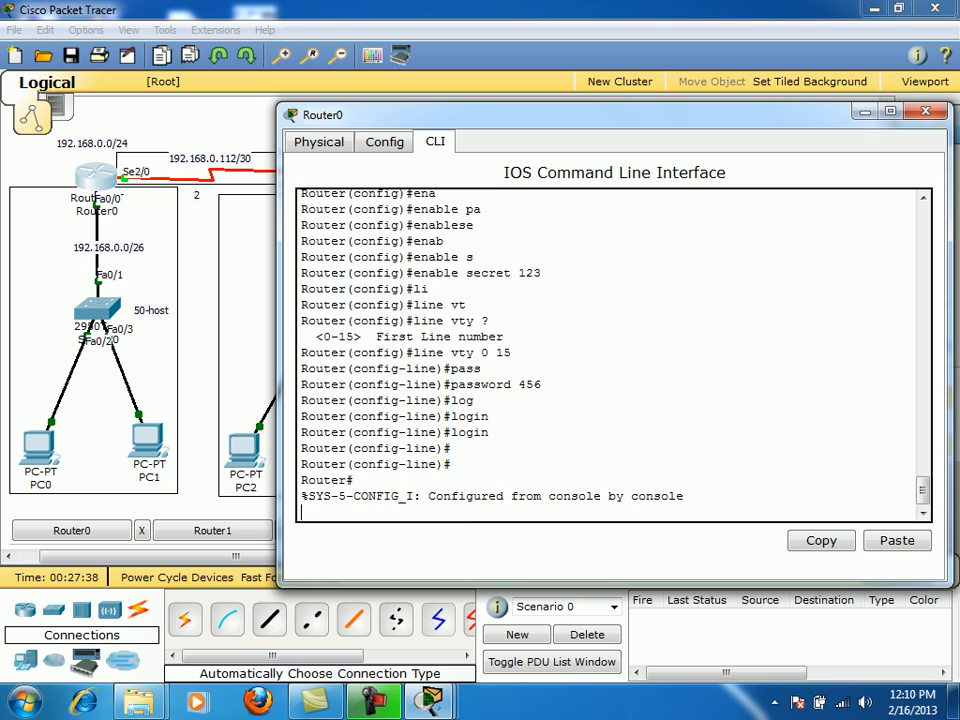
key("Return")
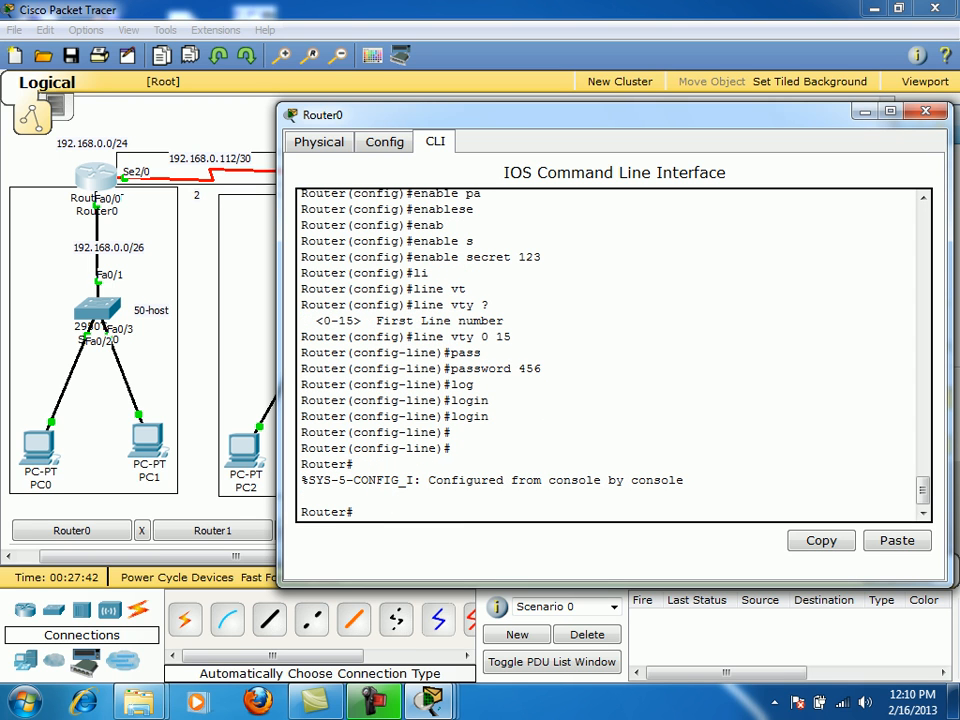
type("exit")
key("Return")
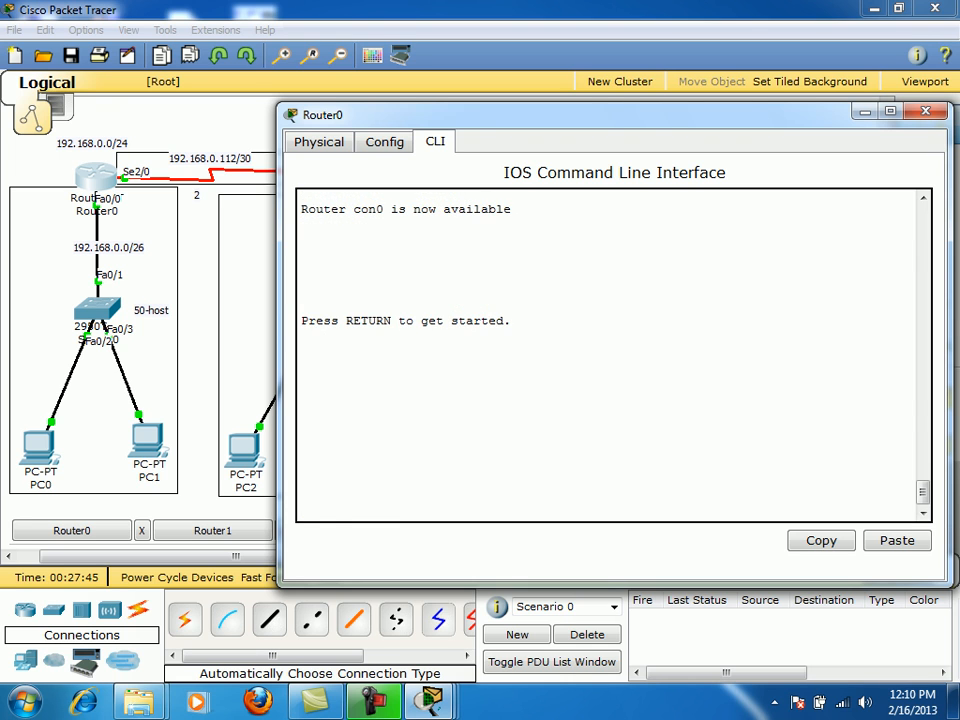
- Log back in past the 'do not logon' banner with the console password, then supply the enable secret
key("Return")
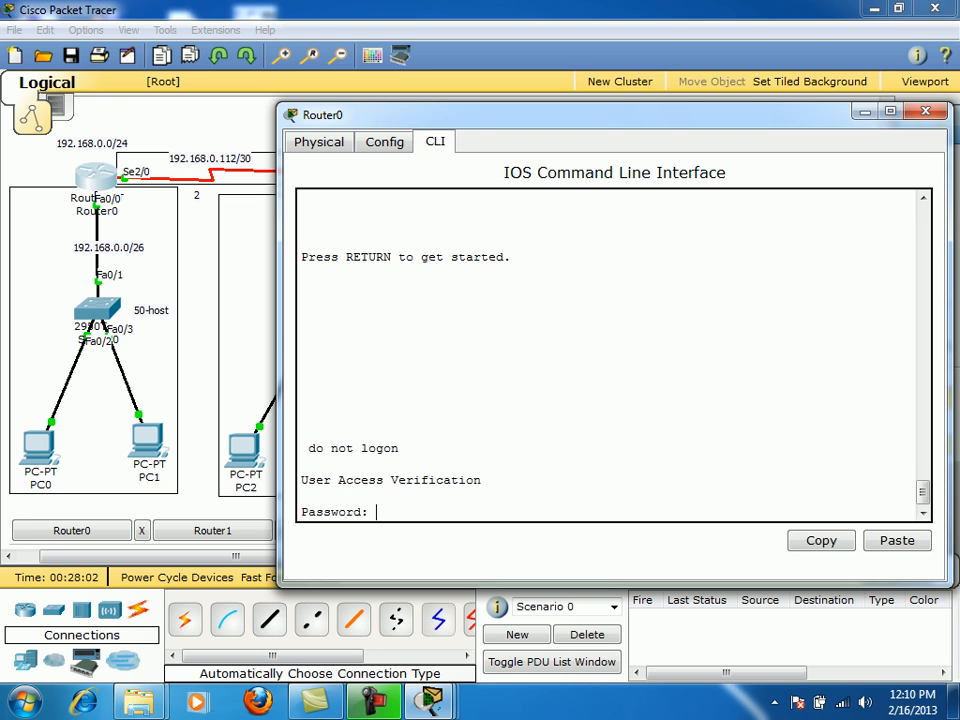
key("Return")
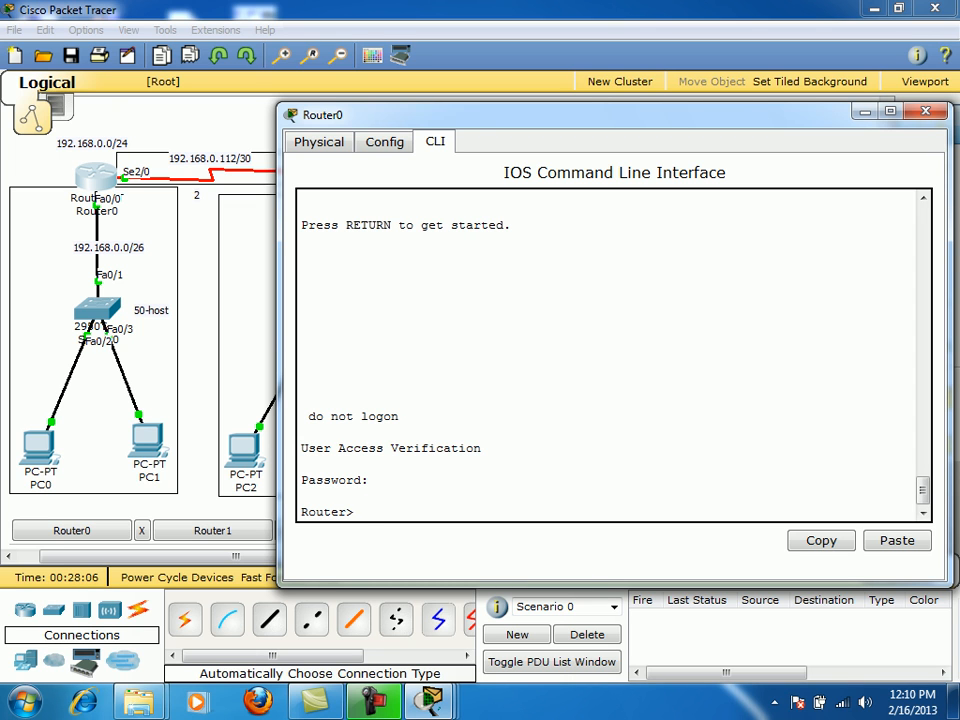
type("en")
key("Tab")
key("Return")
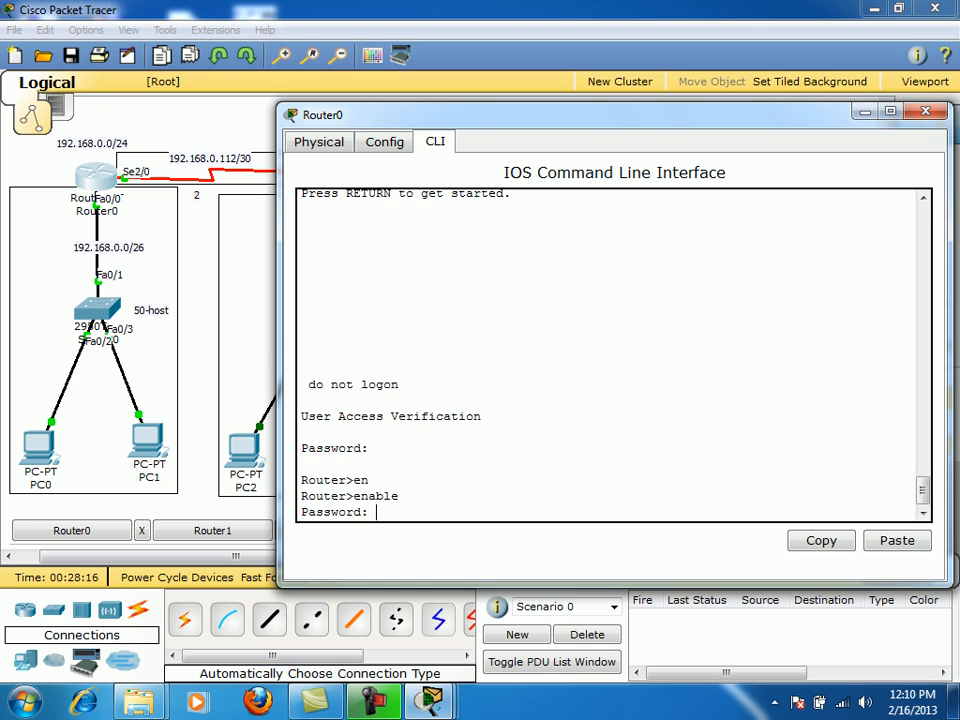
key("Return")
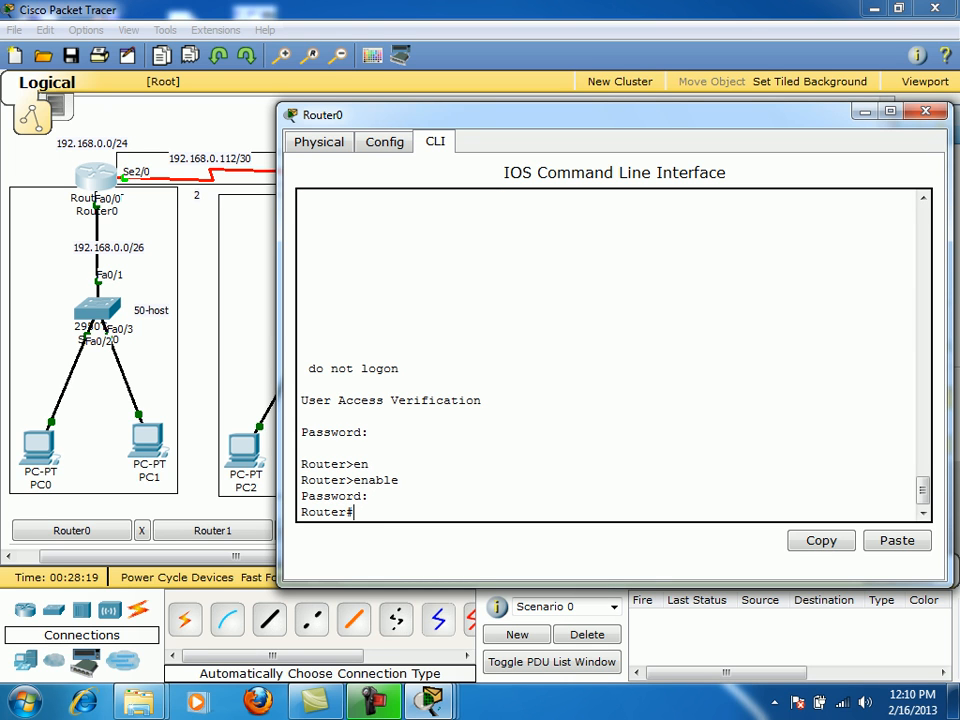